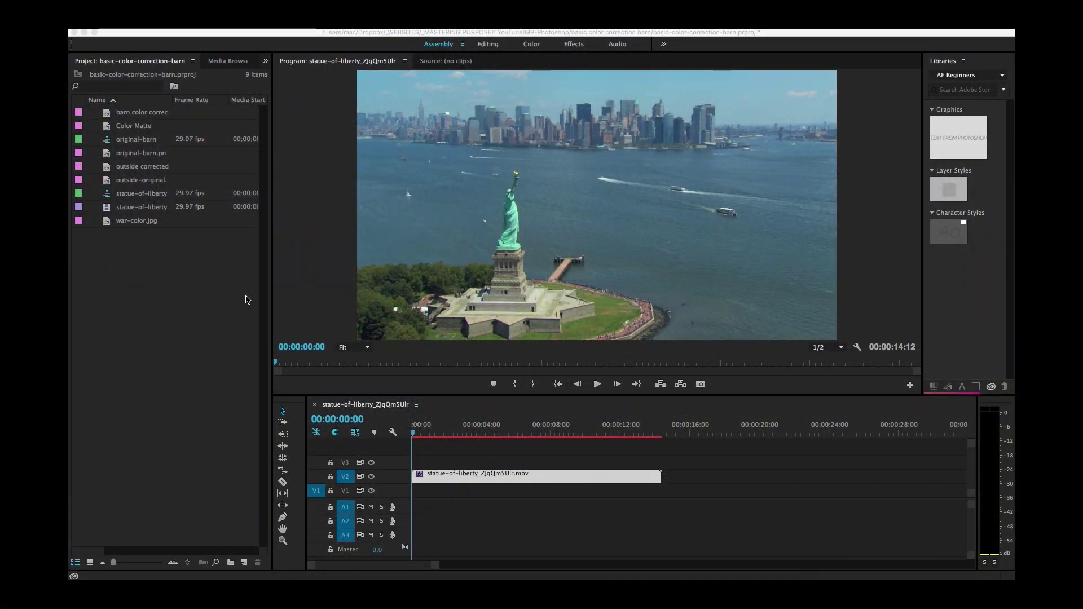
Step: Scrub through the statue clip from about 1.5 seconds in to preview it
{"action": "left_click", "coordinate": [415, 439]}
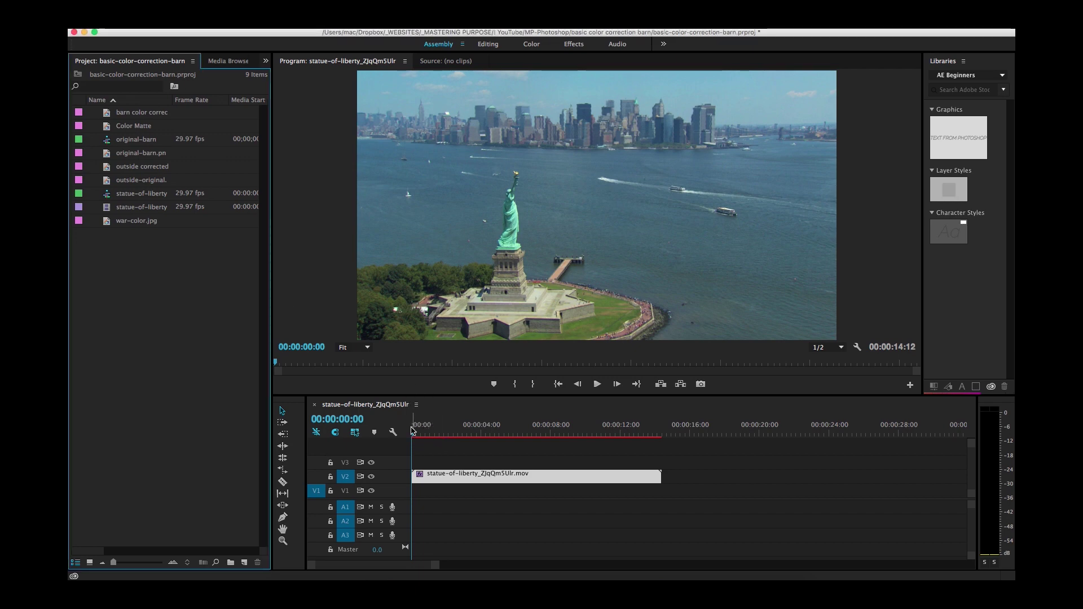
{"action": "left_click", "coordinate": [437, 434]}
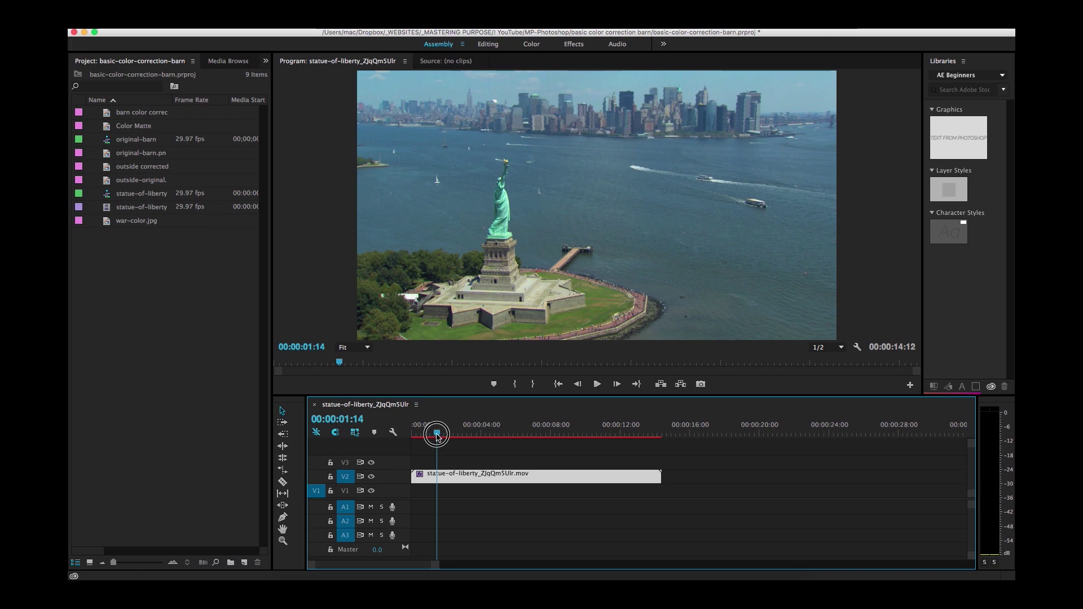
{"action": "left_click_drag", "start_coordinate": [437, 436], "coordinate": [396, 437]}
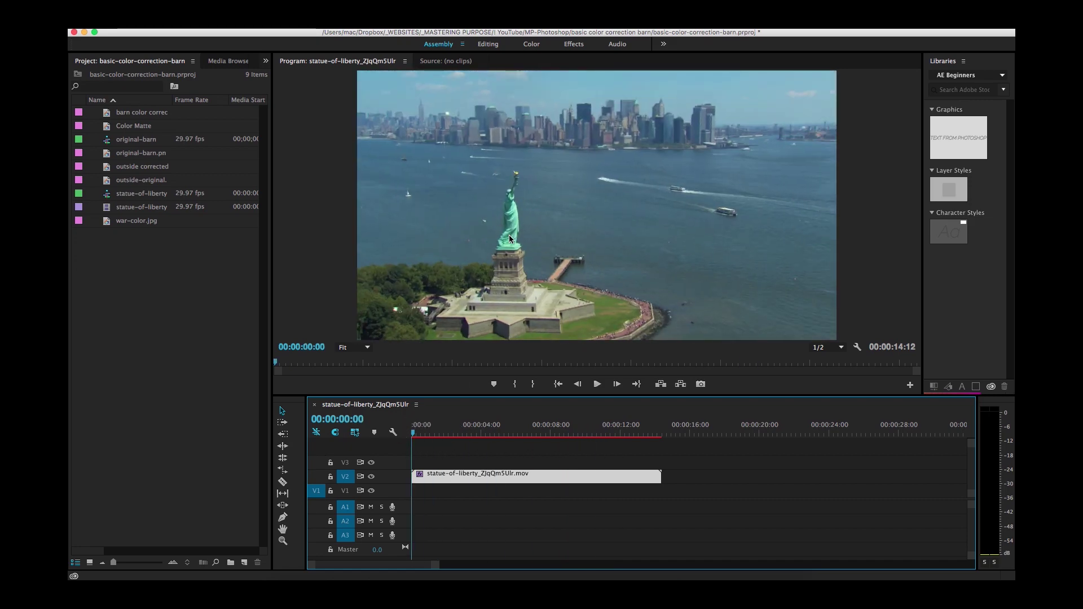
Step: In the Color workspace, raise Lumetri Basic Correction saturation on the statue clip
{"action": "left_click", "coordinate": [531, 44]}
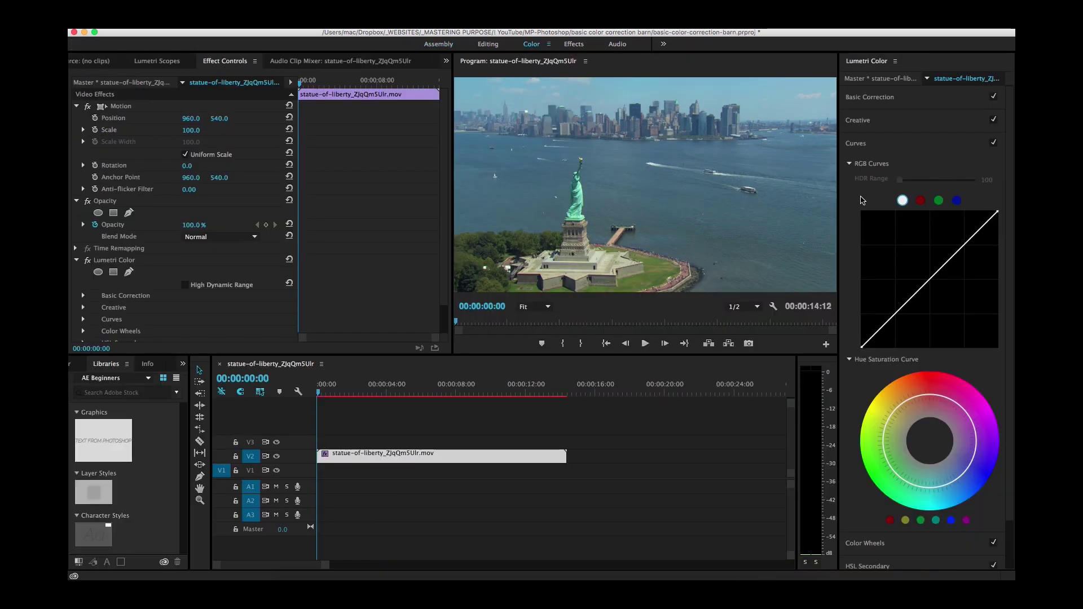
{"action": "left_click", "coordinate": [900, 100]}
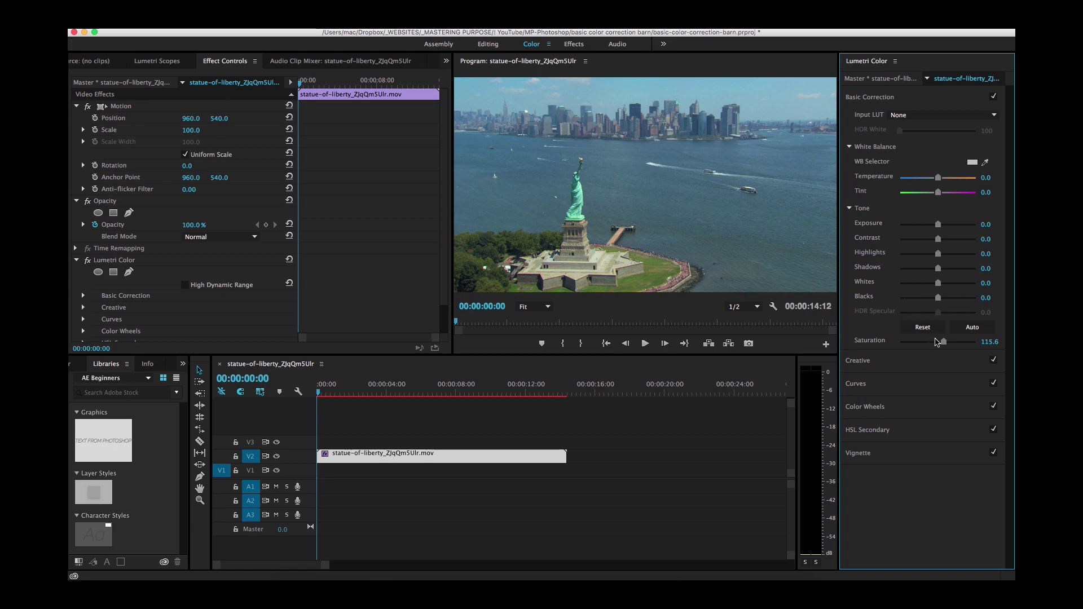
{"action": "left_click_drag", "start_coordinate": [945, 346], "coordinate": [953, 346]}
{"action": "mouse_move", "coordinate": [952, 342]}
{"action": "left_mouse_down"}
{"action": "mouse_move", "coordinate": [939, 343]}
{"action": "mouse_move", "coordinate": [968, 343]}
{"action": "mouse_move", "coordinate": [898, 344]}
{"action": "mouse_move", "coordinate": [950, 351]}
{"action": "left_mouse_up"}
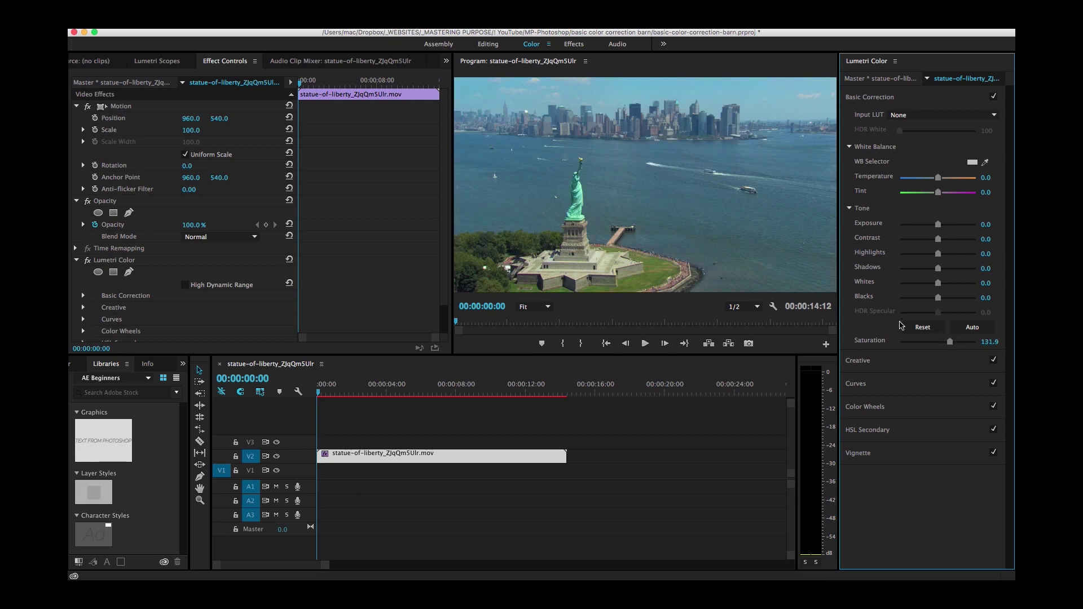
Step: Add a two-point S-curve in RGB Curves, with shadows lowered and highlights lifted, and compare it on and off
{"action": "left_click", "coordinate": [913, 385]}
{"action": "left_click", "coordinate": [905, 305]}
{"action": "left_click_drag", "start_coordinate": [906, 310], "coordinate": [911, 312]}
{"action": "mouse_move", "coordinate": [968, 263]}
{"action": "left_mouse_down"}
{"action": "mouse_move", "coordinate": [957, 246]}
{"action": "mouse_move", "coordinate": [957, 256]}
{"action": "left_mouse_up"}
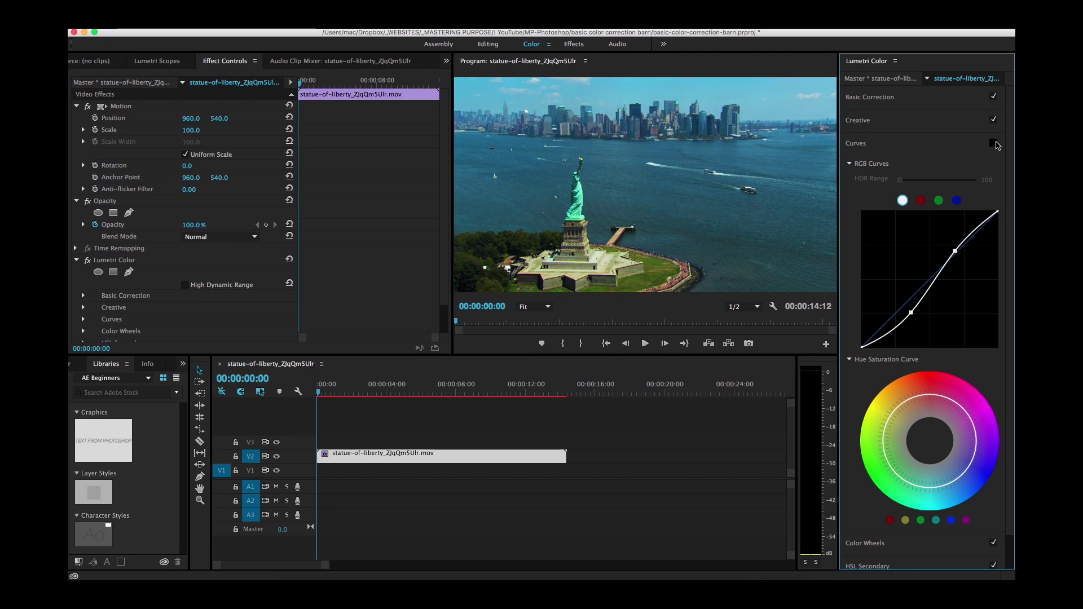
{"action": "left_click", "coordinate": [995, 144]}
{"action": "left_click", "coordinate": [994, 145]}
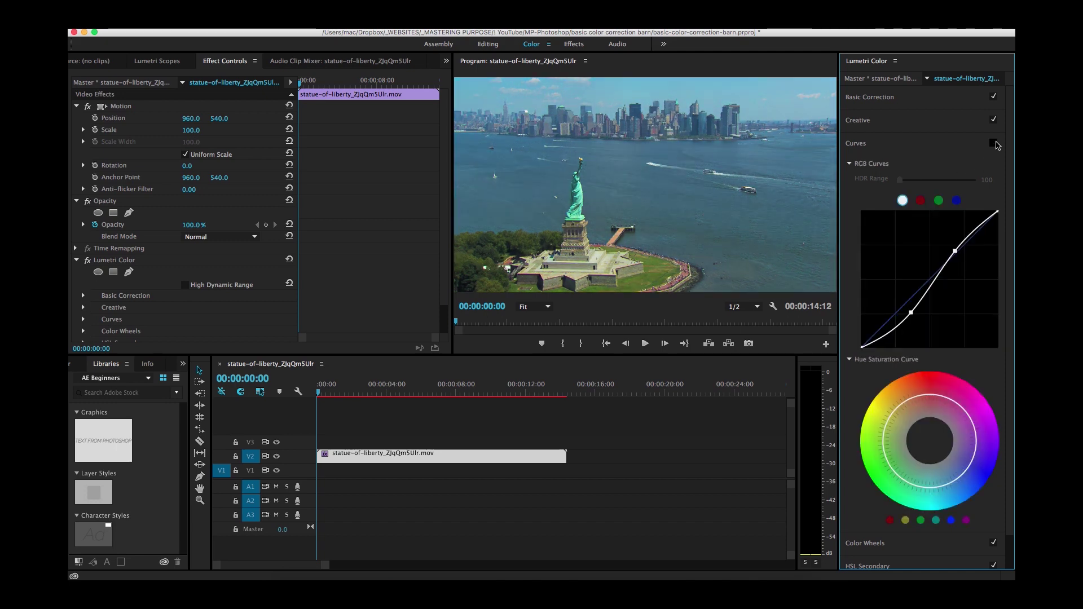
{"action": "left_click", "coordinate": [995, 145]}
{"action": "left_click_drag", "start_coordinate": [911, 313], "coordinate": [904, 312]}
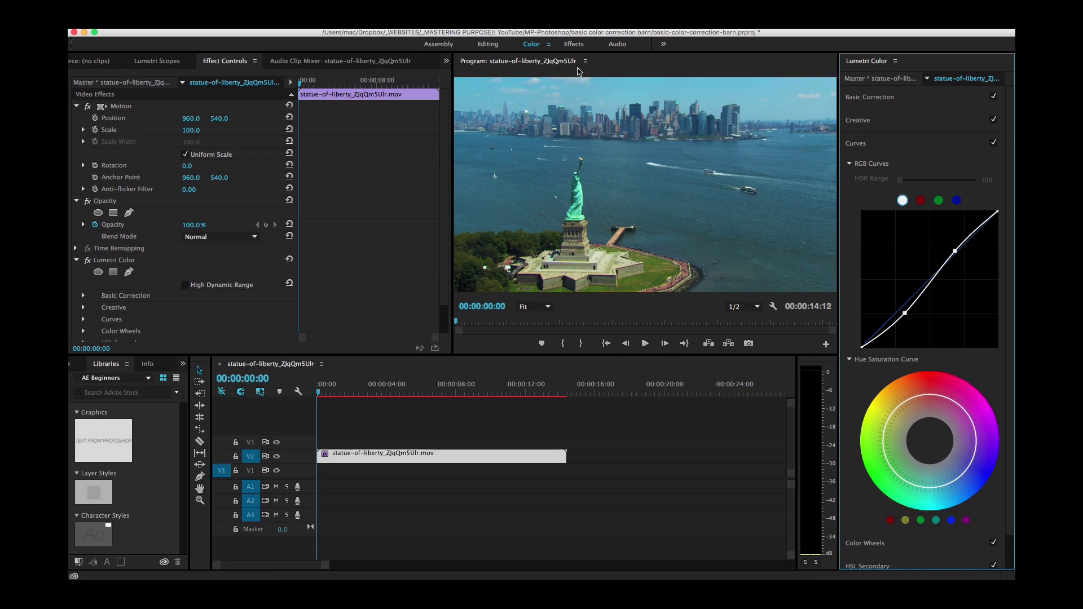
Step: Back in the Assembly workspace, move the statue clip down to track V1
{"action": "left_click", "coordinate": [448, 46]}
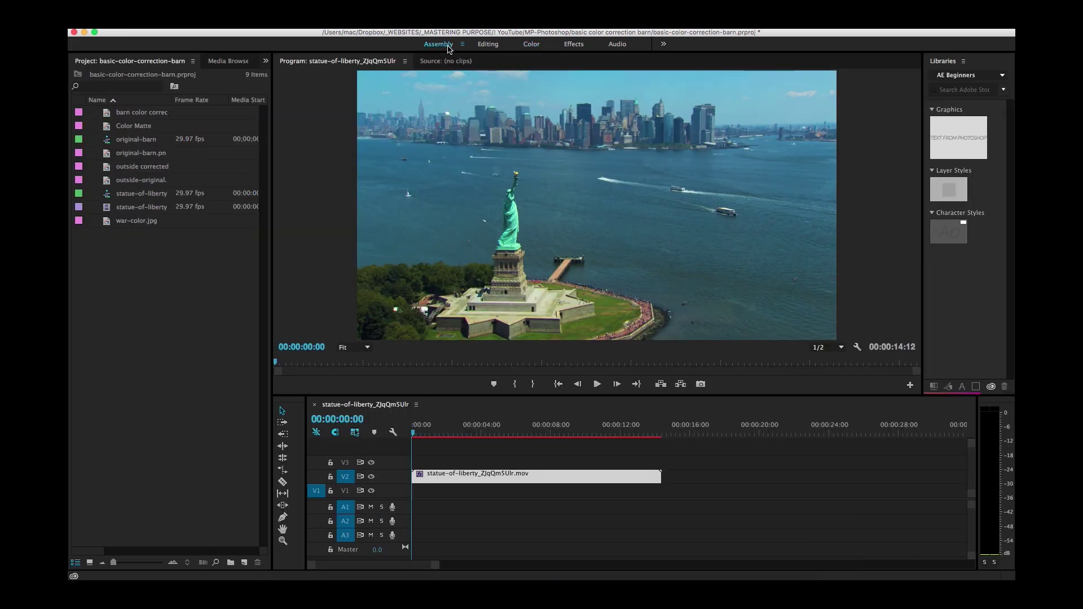
{"action": "left_click", "coordinate": [427, 485]}
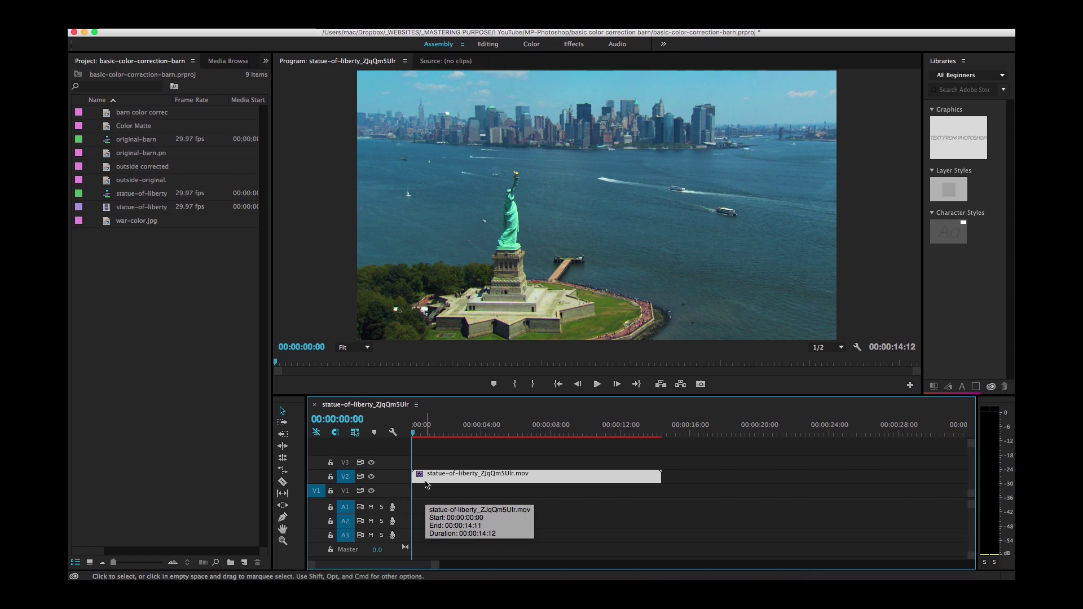
{"action": "left_click", "coordinate": [345, 466]}
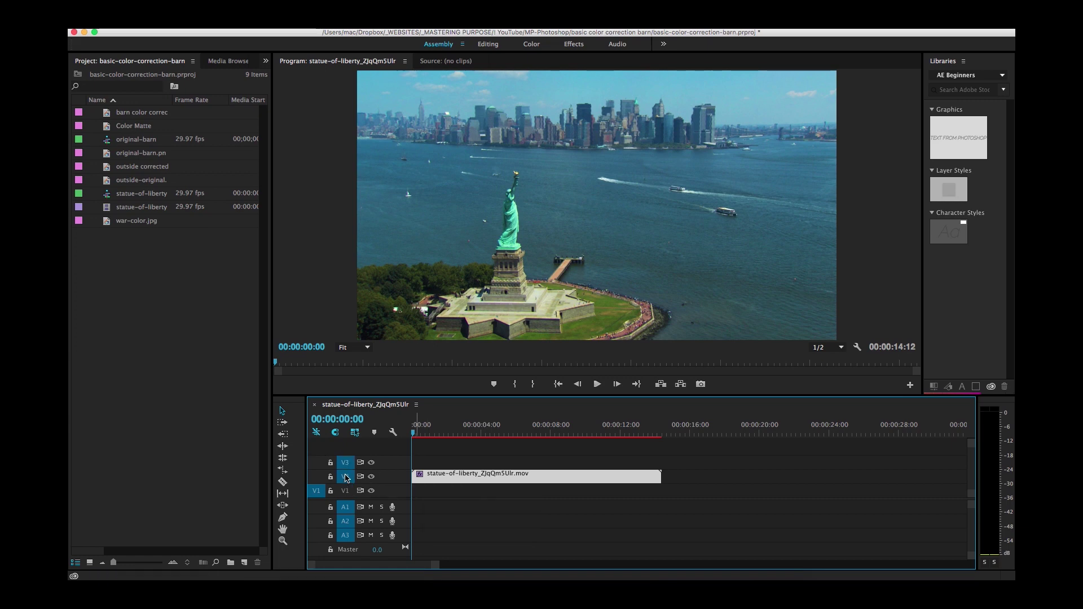
{"action": "left_click_drag", "start_coordinate": [434, 477], "coordinate": [434, 498]}
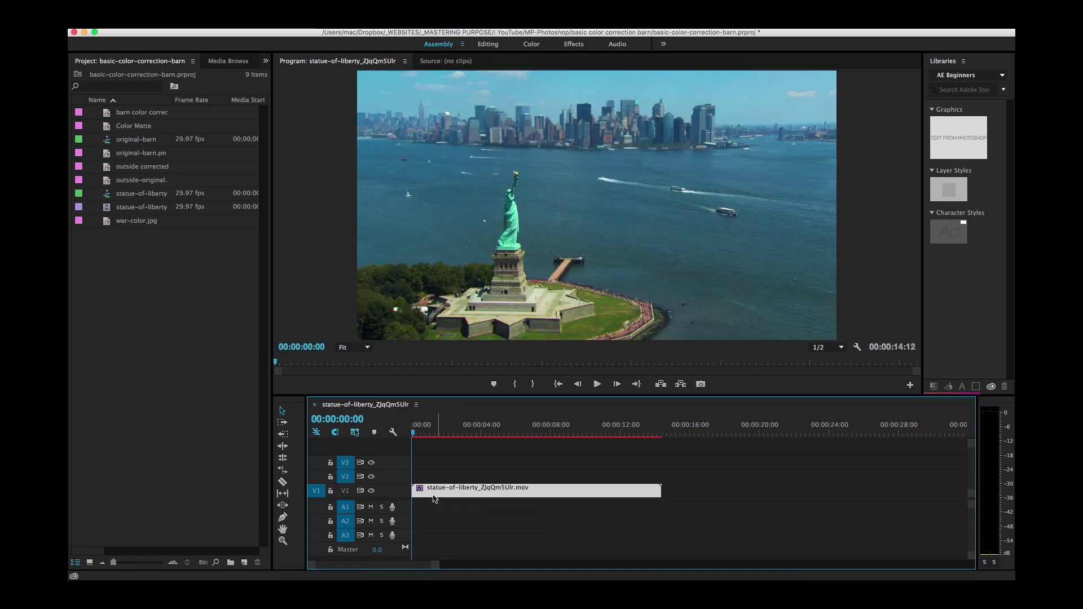
Step: Target only V2, copy and paste the clip onto V2, and return the playhead to the start
{"action": "left_click", "coordinate": [346, 492]}
{"action": "left_click", "coordinate": [345, 490]}
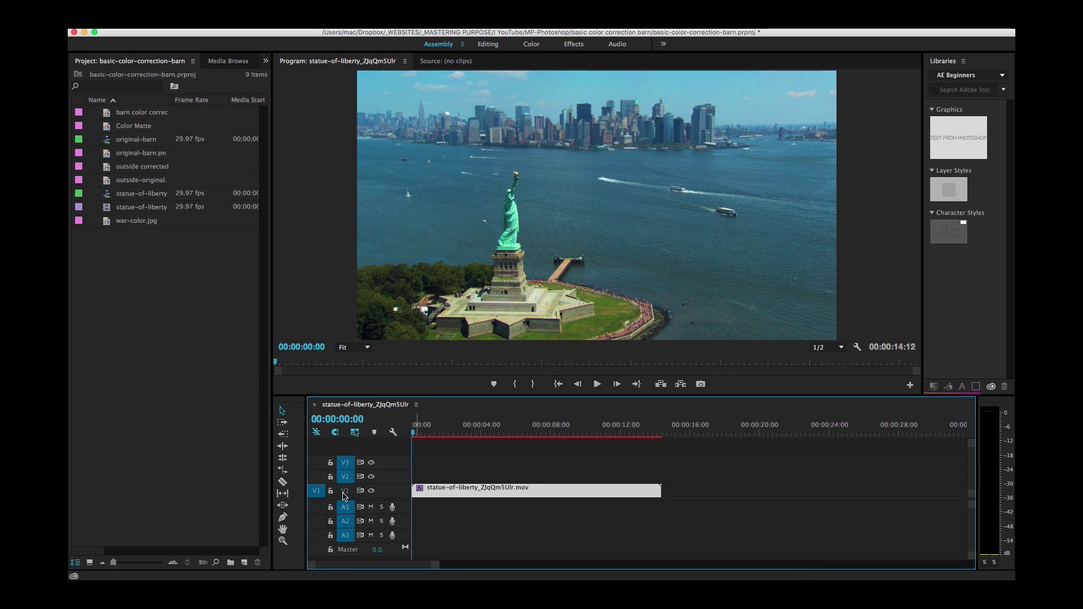
{"action": "left_click", "coordinate": [316, 492]}
{"action": "left_click", "coordinate": [344, 462]}
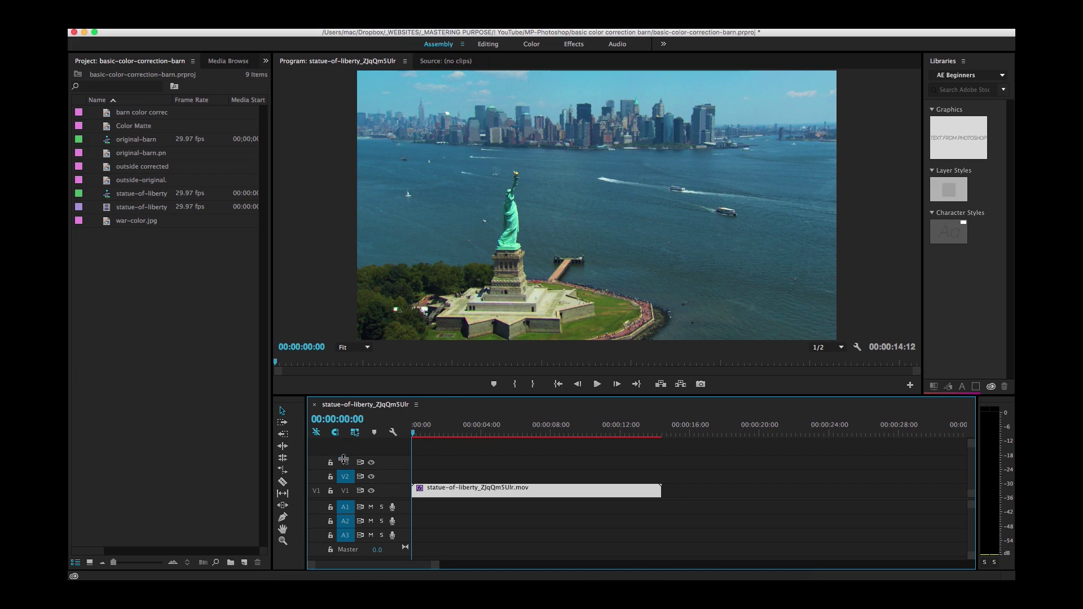
{"action": "key", "text": "super+a"}
{"action": "key", "text": "super+c"}
{"action": "key", "text": "super+v"}
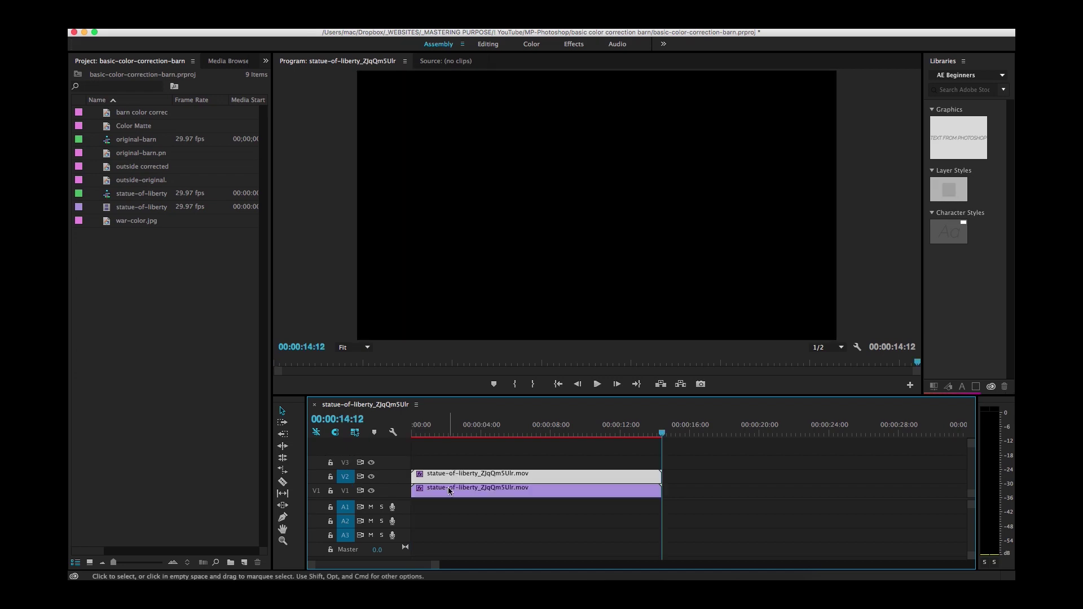
{"action": "left_click_drag", "start_coordinate": [661, 433], "coordinate": [415, 434]}
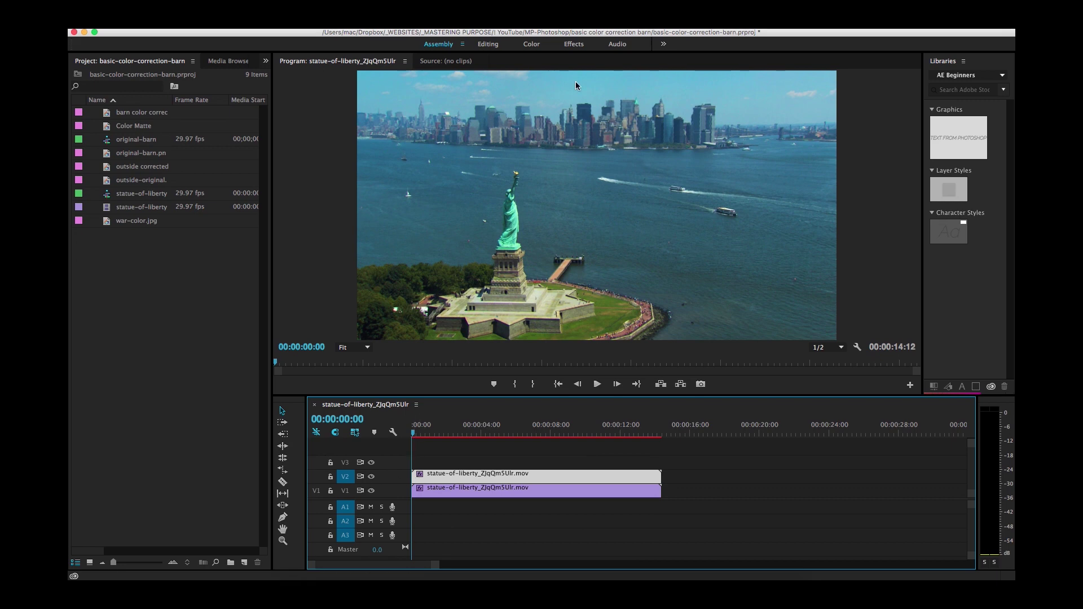
Step: In the Effects workspace, add an elliptical mask to the V2 clip's Opacity
{"action": "left_click", "coordinate": [572, 45]}
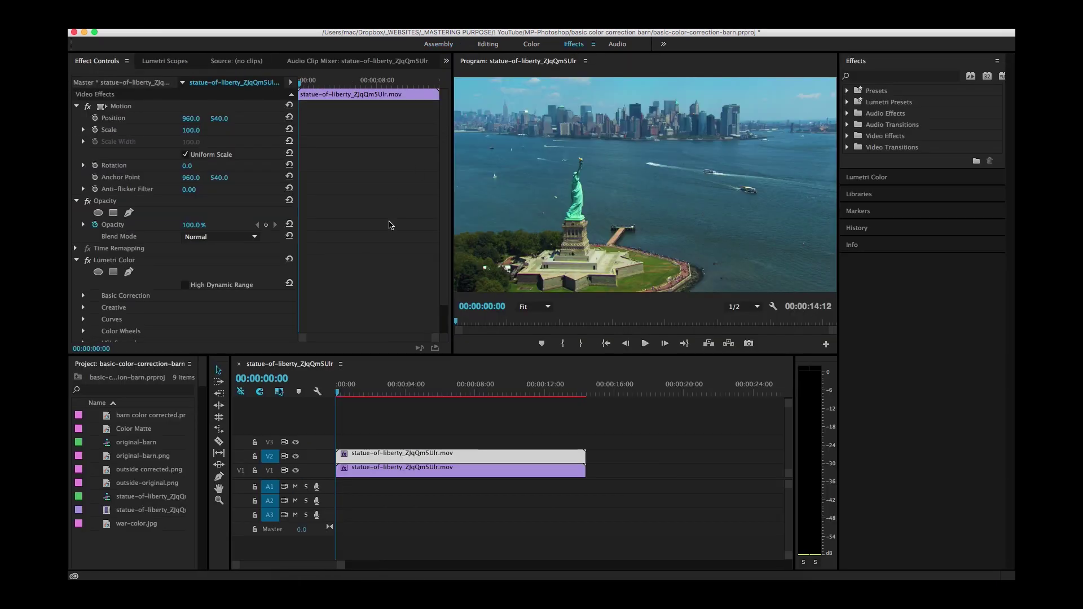
{"action": "left_click", "coordinate": [113, 203]}
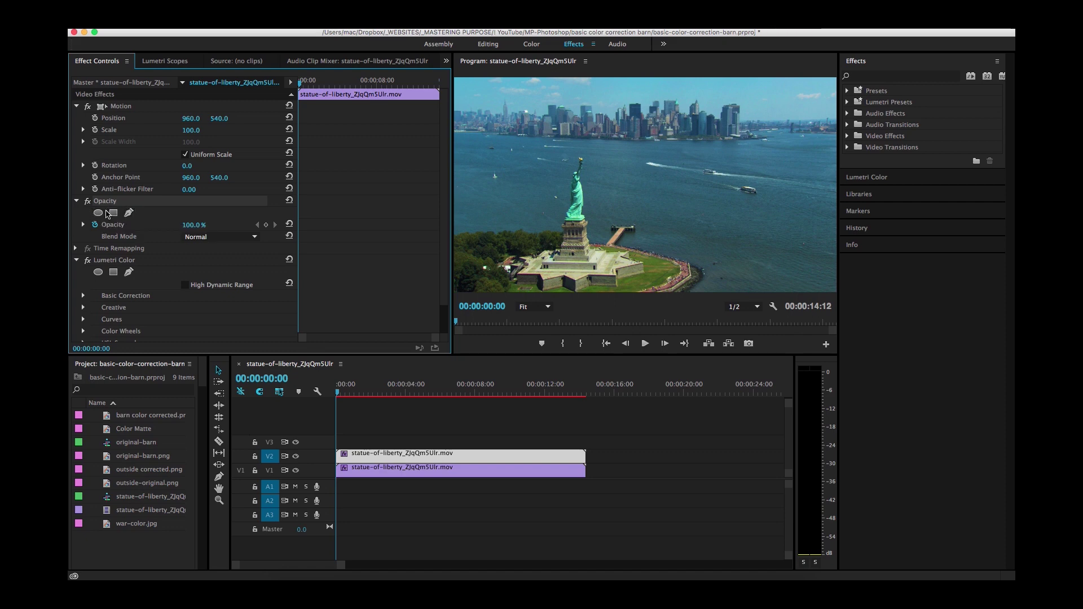
{"action": "left_click", "coordinate": [101, 216]}
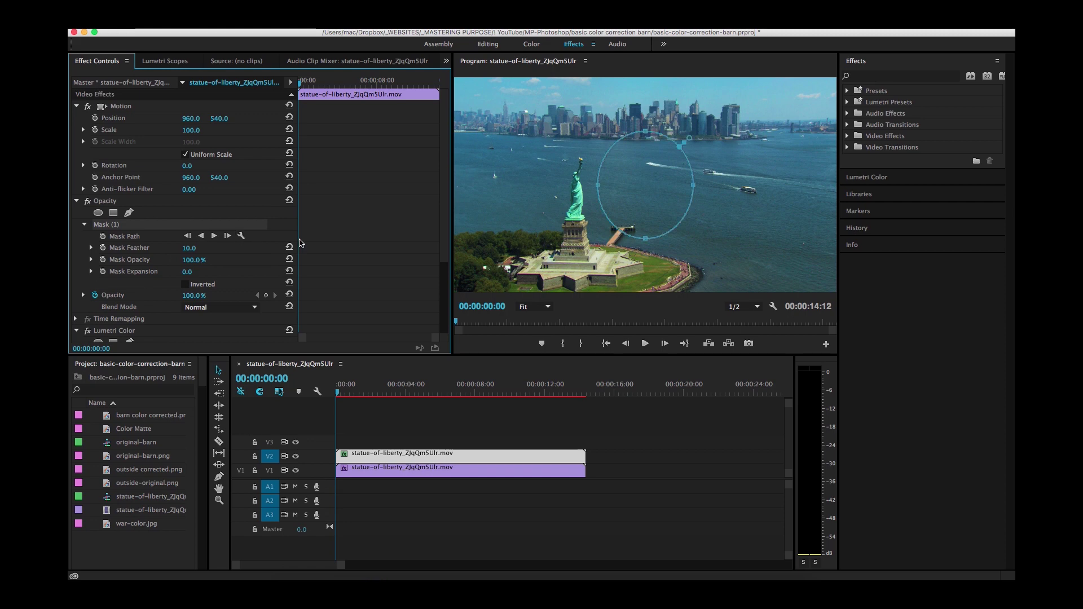
{"action": "left_click", "coordinate": [634, 179]}
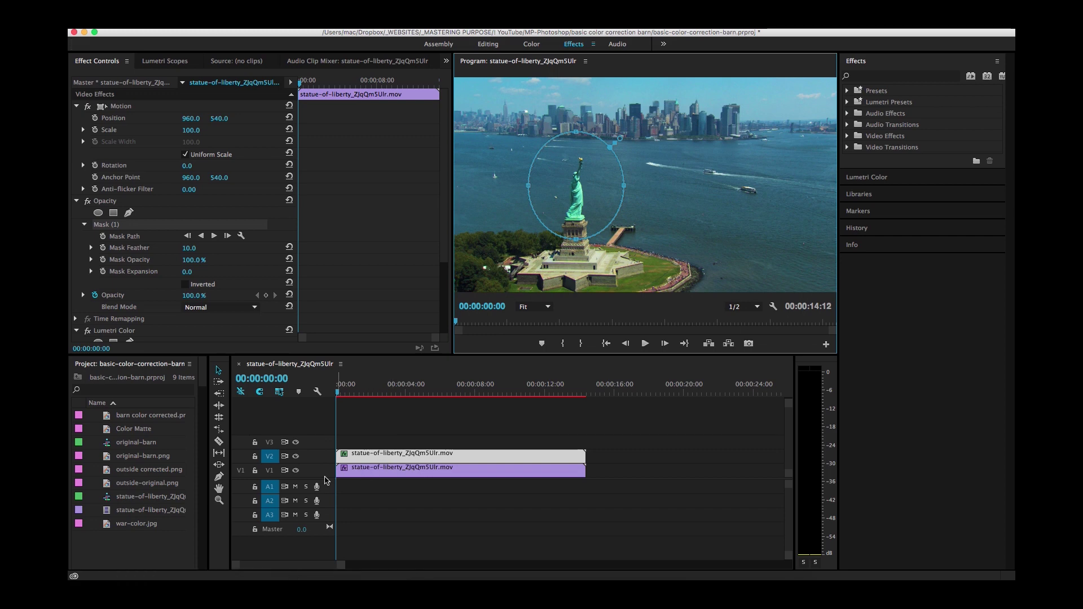
Step: Hide track V1 and pull the mask expansion inward around the statue
{"action": "left_click", "coordinate": [296, 471]}
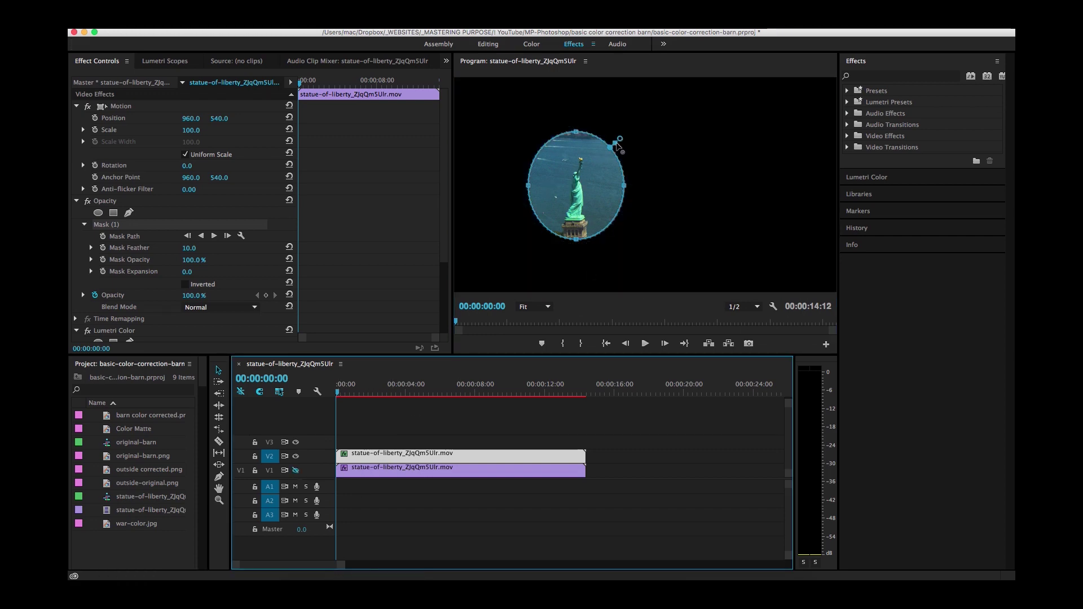
{"action": "left_click_drag", "start_coordinate": [620, 141], "coordinate": [592, 158]}
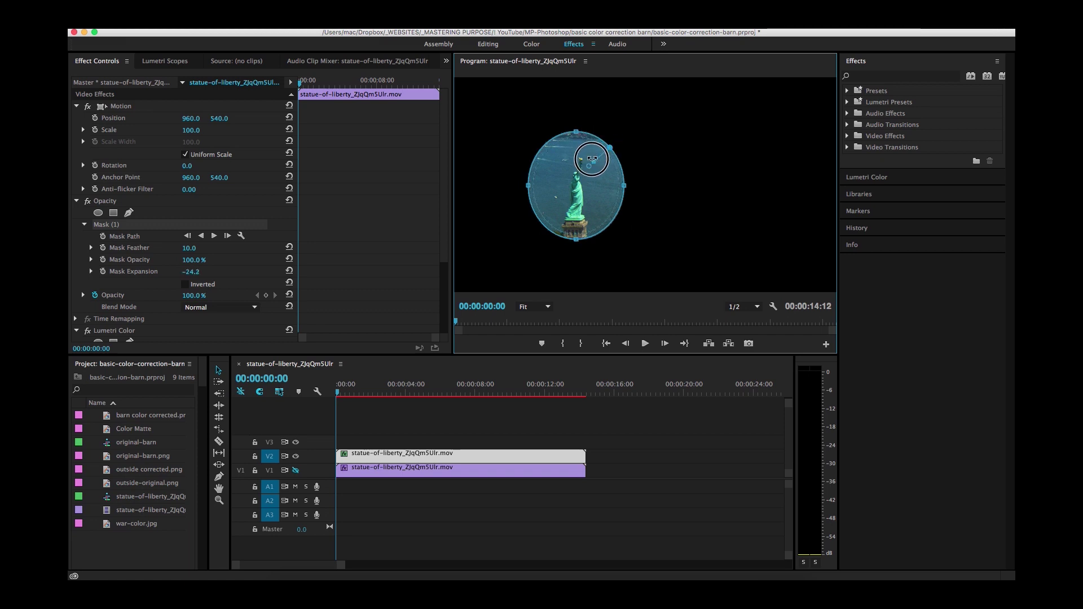
{"action": "key", "text": "super+z"}
{"action": "left_click_drag", "start_coordinate": [611, 144], "coordinate": [583, 177]}
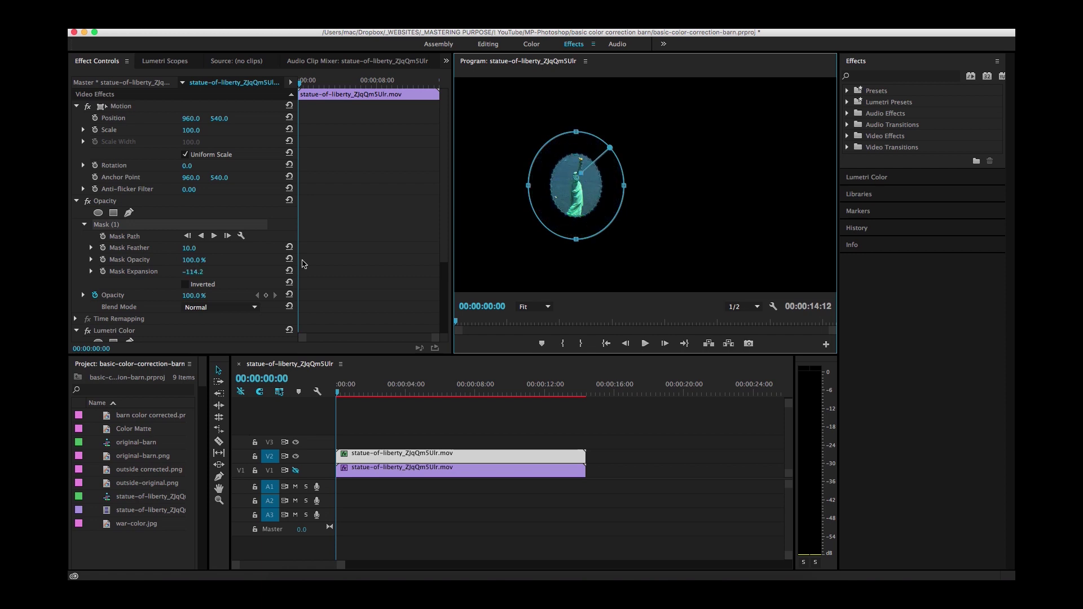
{"action": "left_click", "coordinate": [199, 276]}
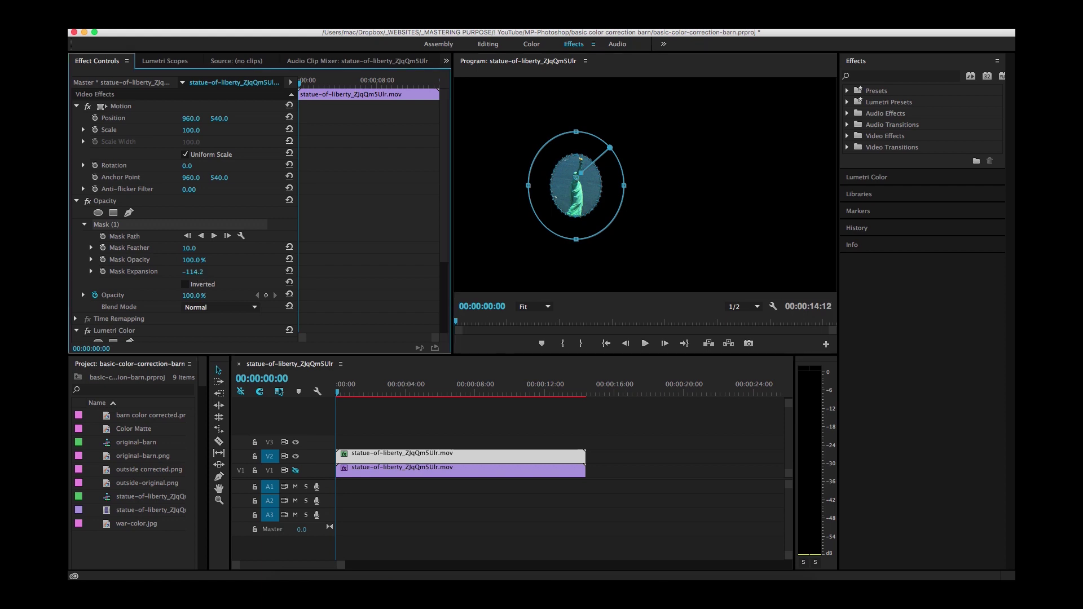
Step: Confirm Mask Expansion at -114.2 and Mask Feather at 10.0
{"action": "left_click", "coordinate": [195, 272]}
{"action": "key", "text": "Return"}
{"action": "left_click", "coordinate": [190, 249]}
{"action": "key", "text": "Return"}
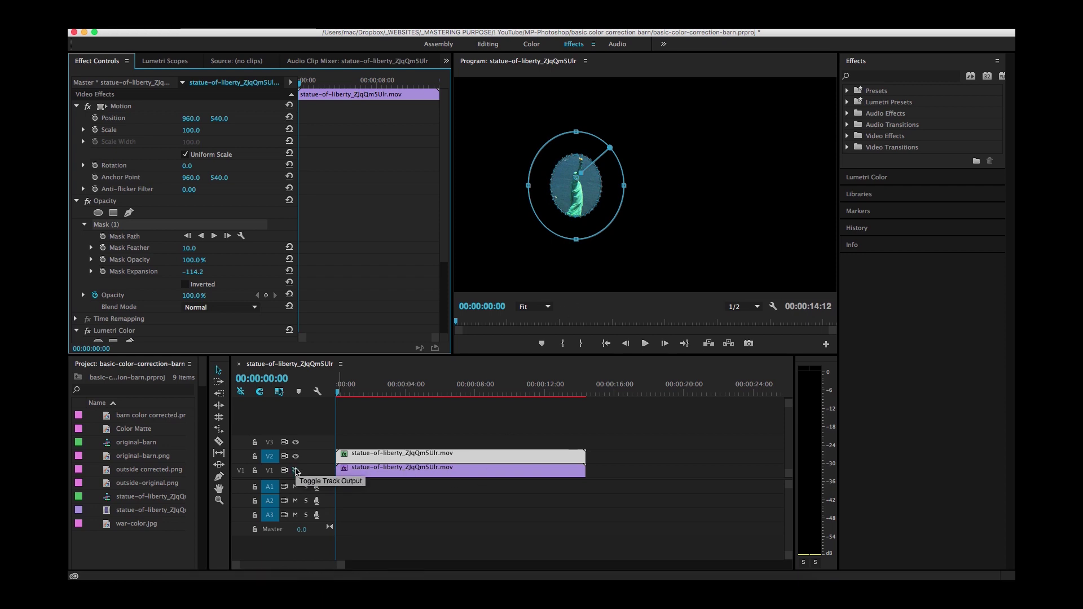
Step: Check V1 behind the mask, hide it again, and track the mask forward through the clip
{"action": "left_click", "coordinate": [295, 470]}
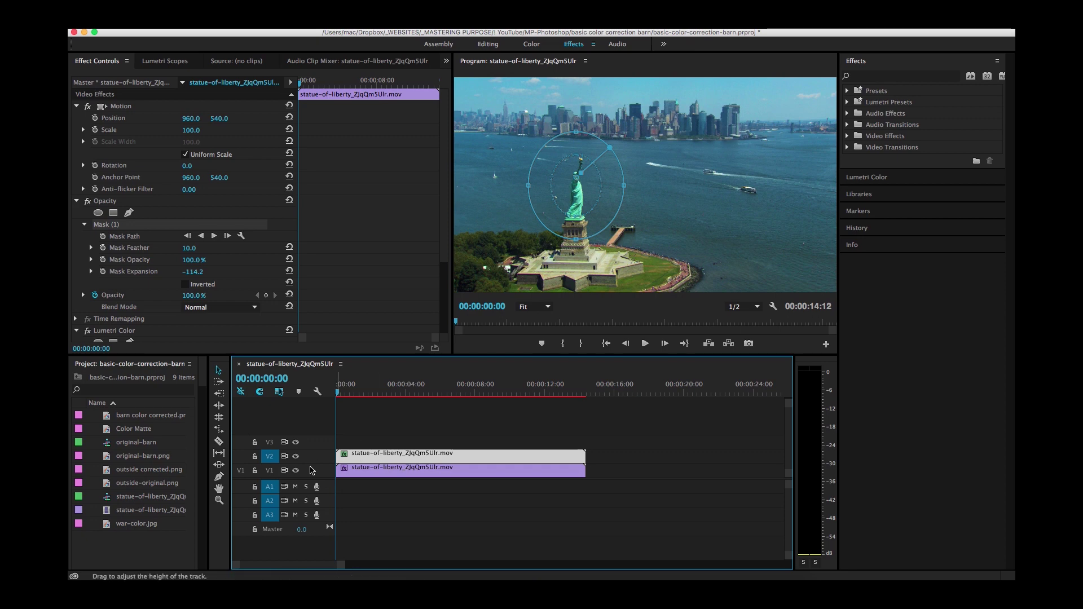
{"action": "left_click", "coordinate": [296, 470]}
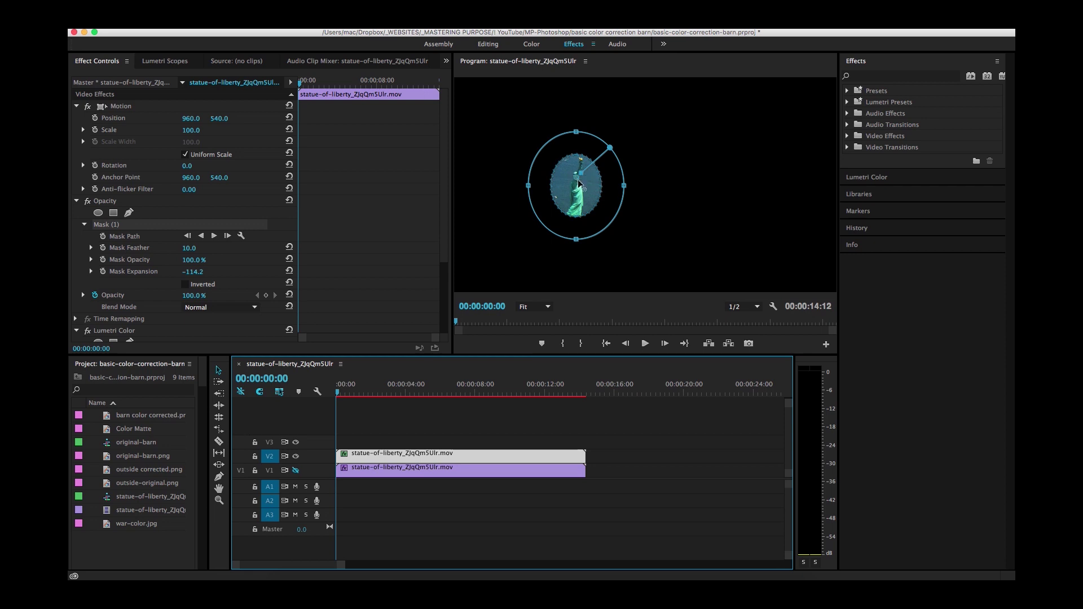
{"action": "left_click", "coordinate": [214, 236]}
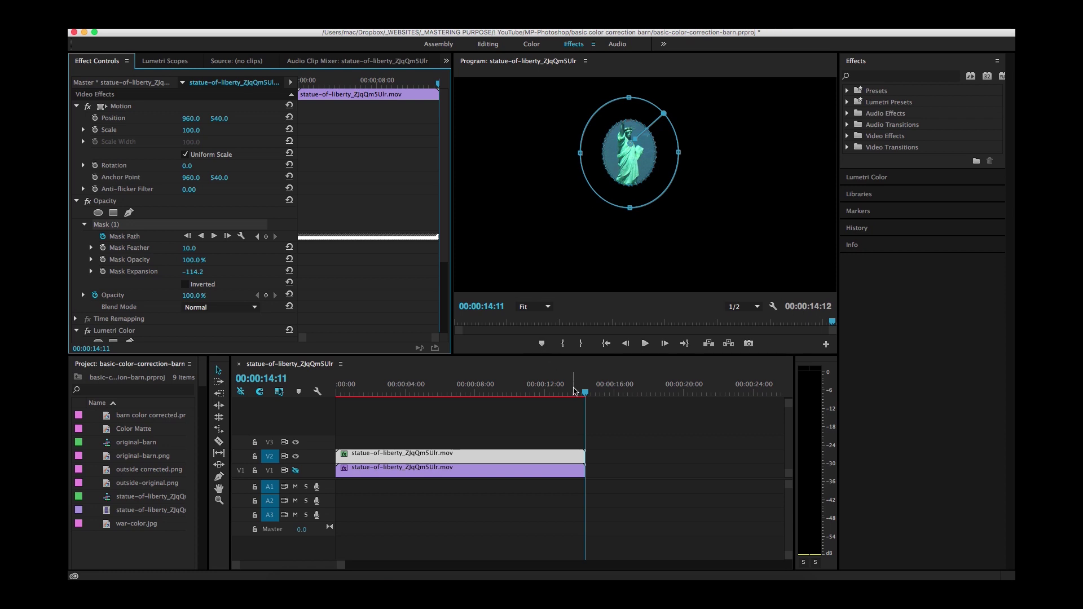
{"action": "left_click_drag", "start_coordinate": [586, 392], "coordinate": [299, 388]}
{"action": "key", "text": "space"}
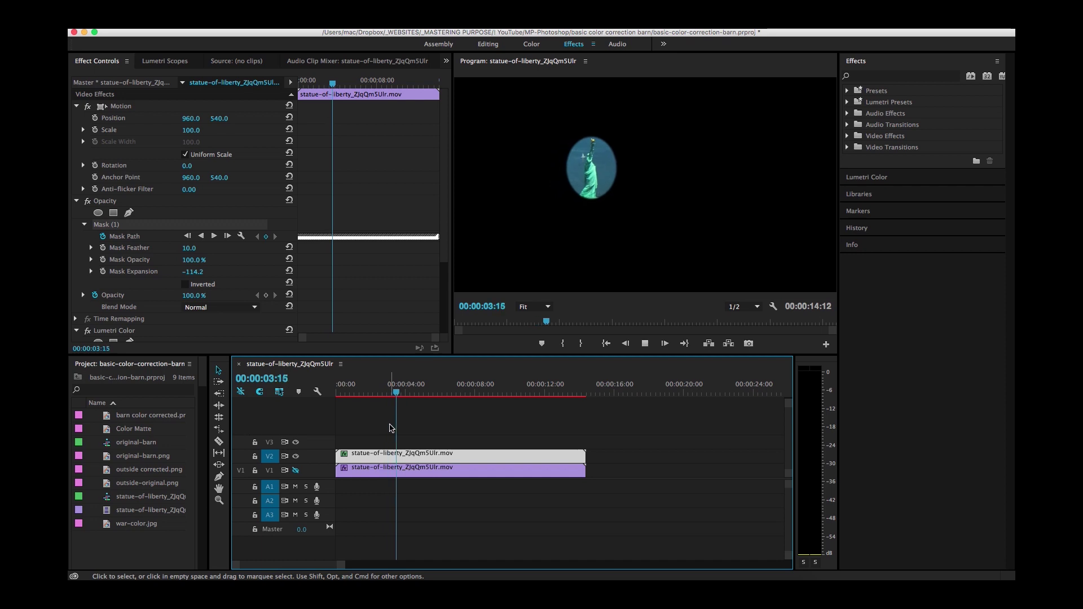
{"action": "key", "text": "space"}
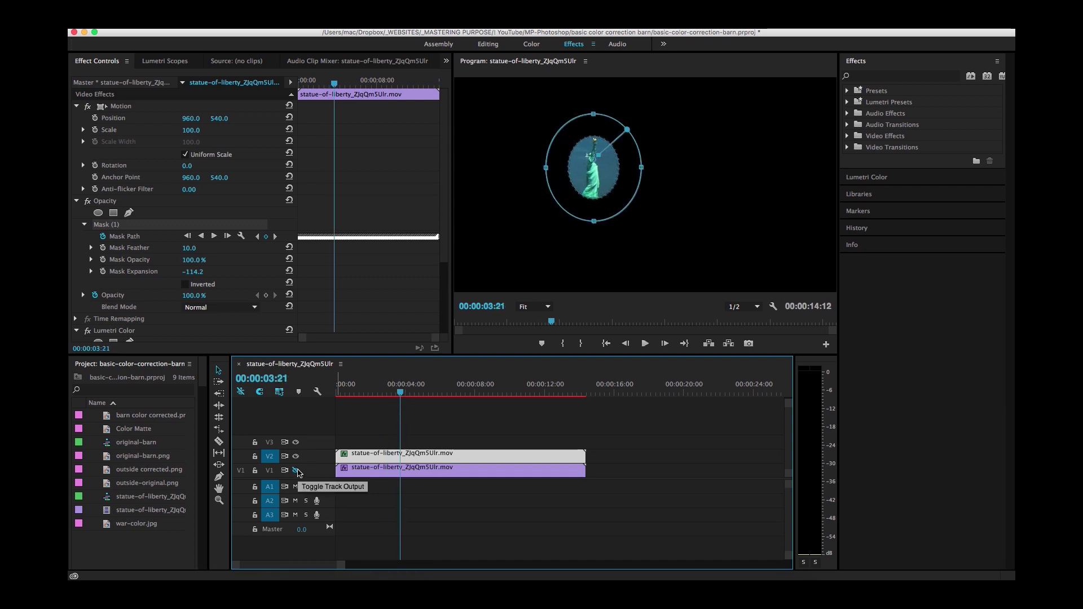
{"action": "left_click", "coordinate": [296, 471]}
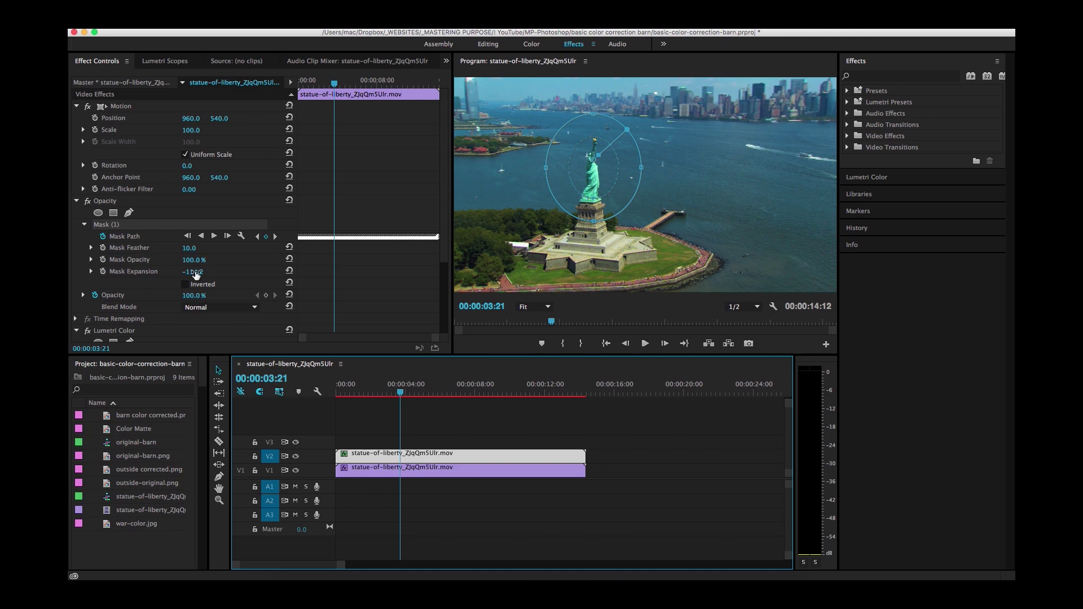
{"action": "left_click", "coordinate": [296, 470]}
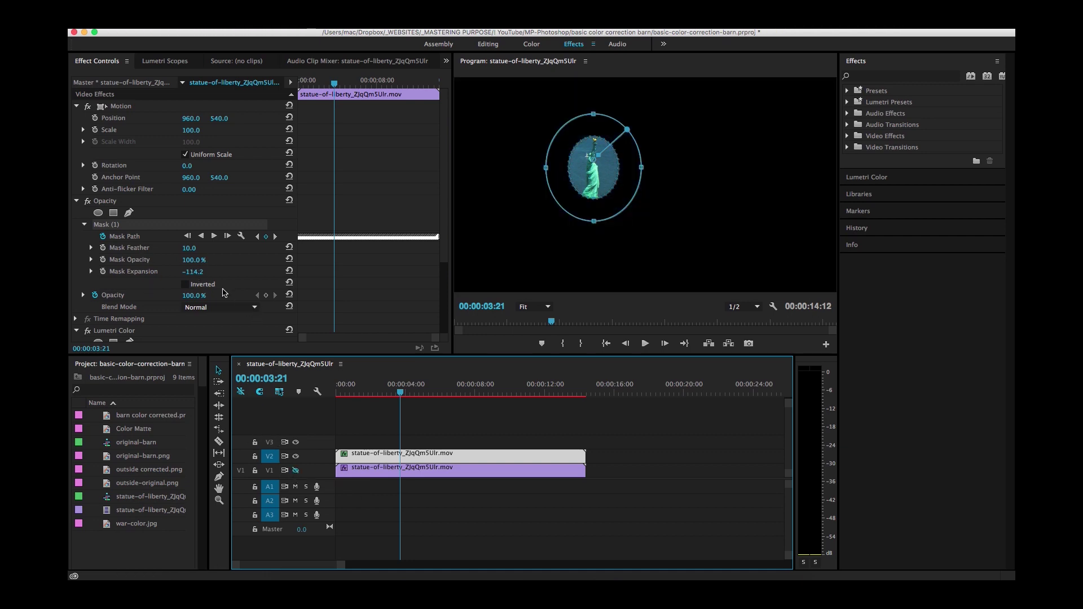
Step: Widen the tracked mask's expansion to 59.8, then play the clip from the start
{"action": "left_click_drag", "start_coordinate": [193, 273], "coordinate": [192, 272]}
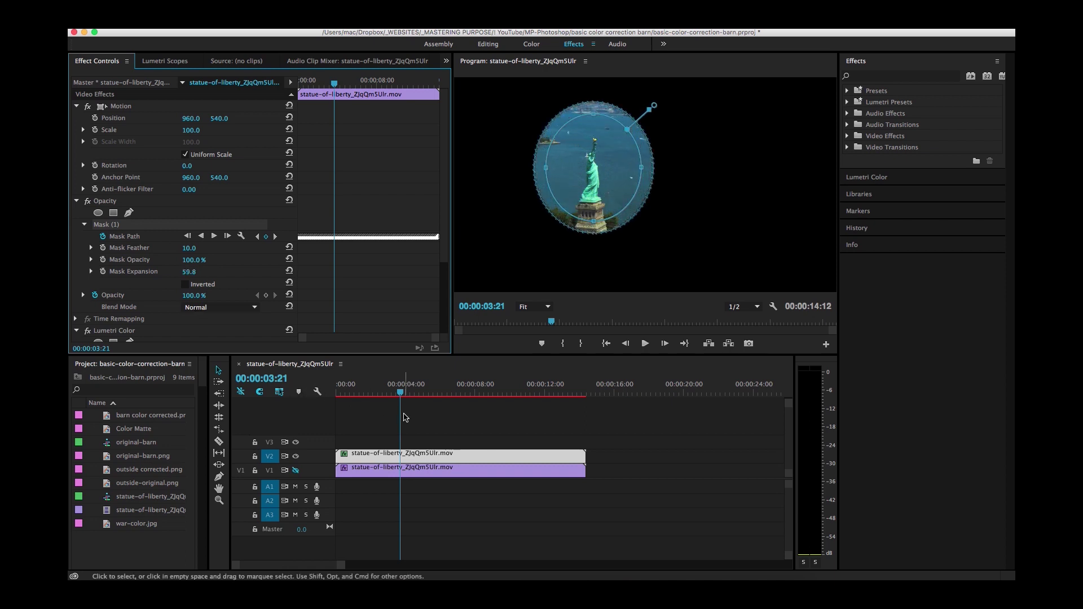
{"action": "left_click_drag", "start_coordinate": [399, 391], "coordinate": [336, 395]}
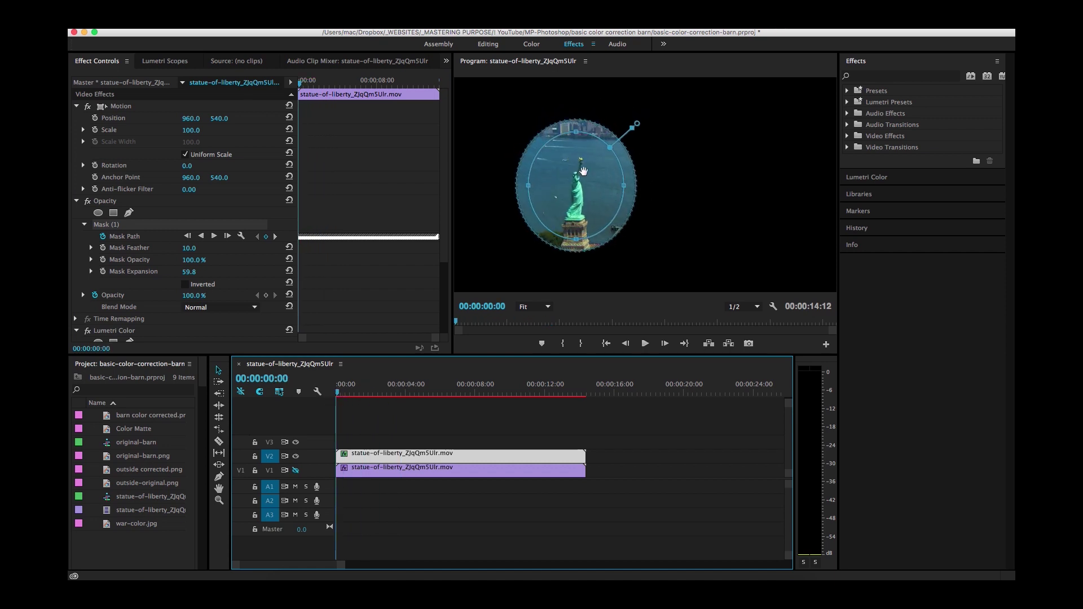
{"action": "key", "text": "space"}
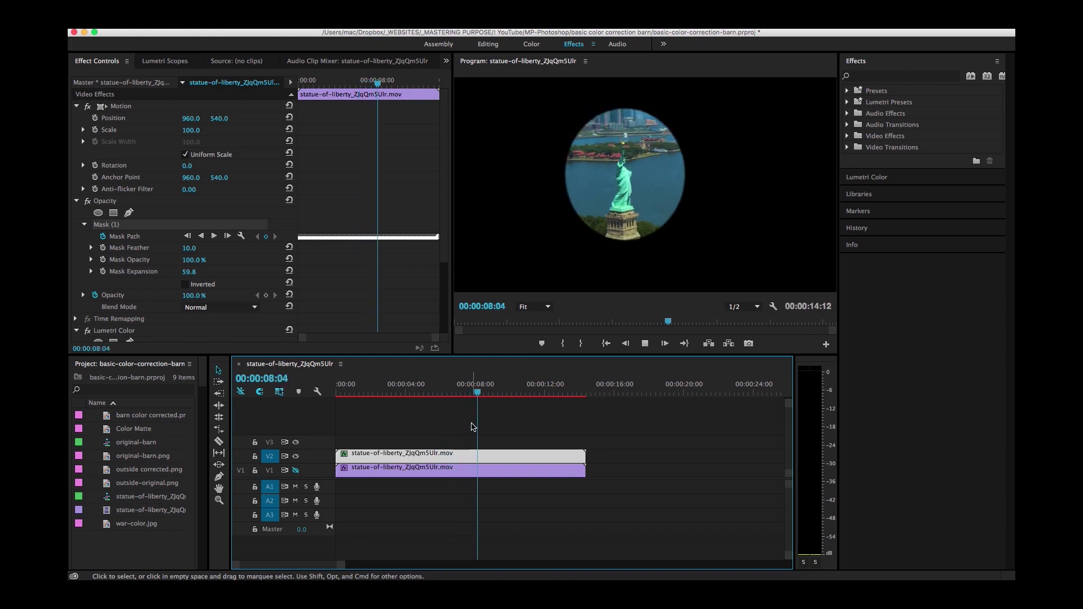
{"action": "key", "text": "space"}
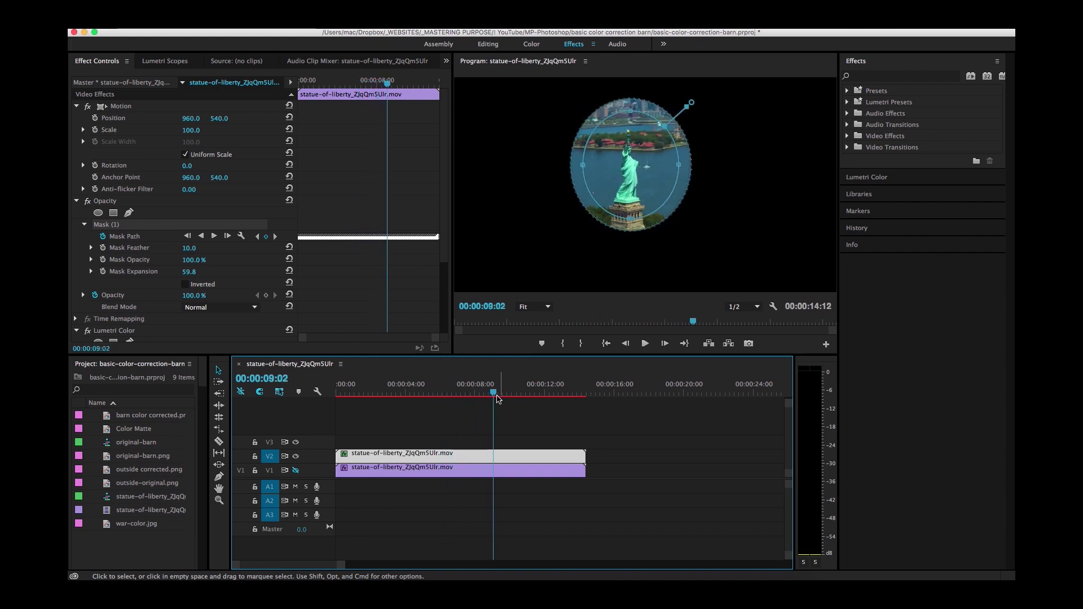
{"action": "left_click_drag", "start_coordinate": [493, 390], "coordinate": [322, 402]}
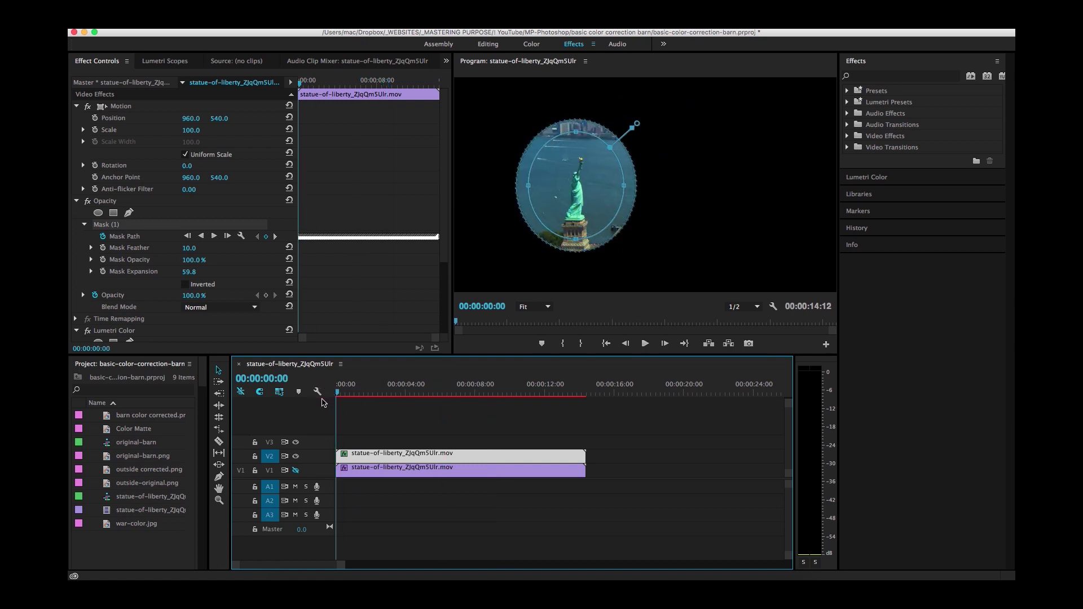